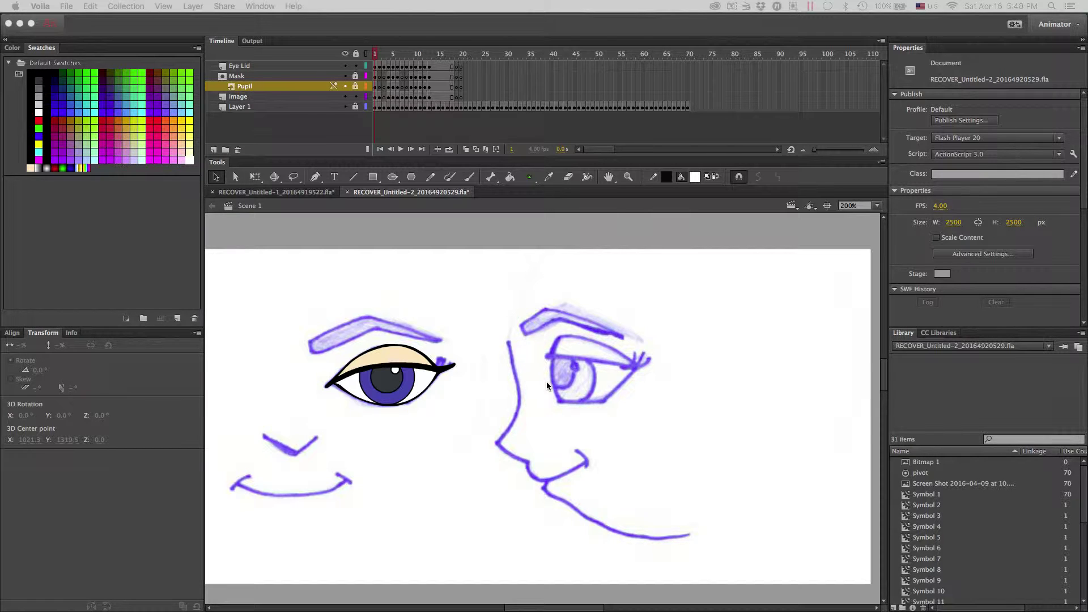
pyautogui.hscroll(-10, 565, 376)
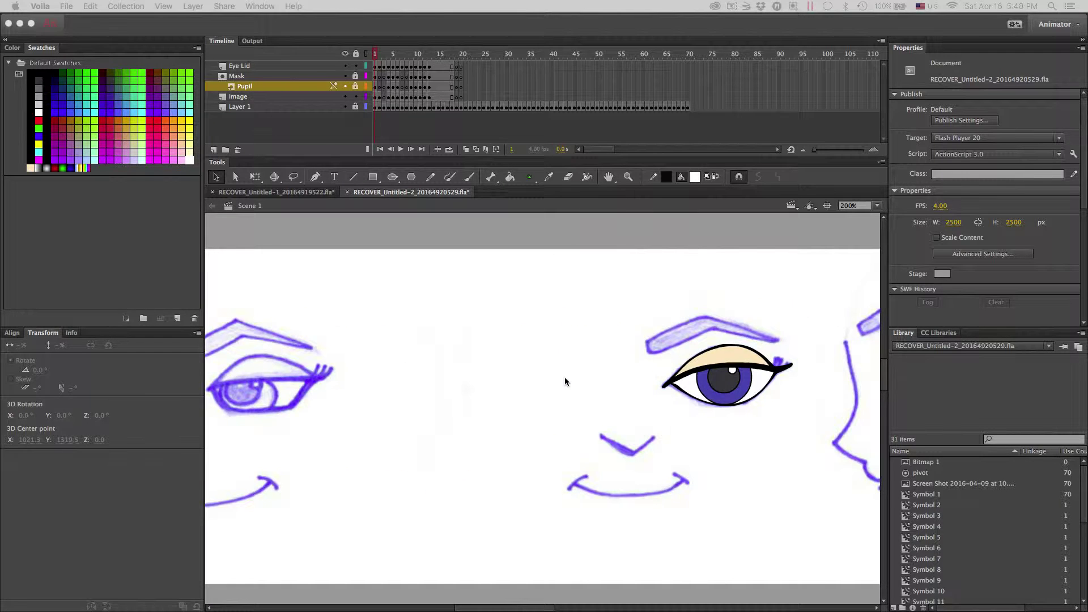
pyautogui.hscroll(6, 565, 377)
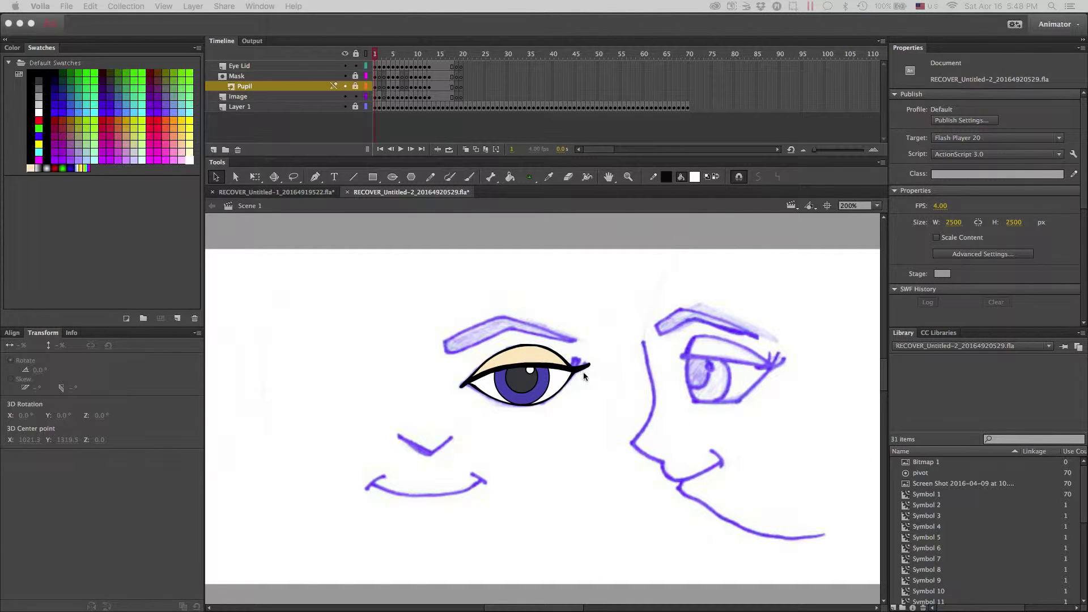
pyautogui.click(377, 53)
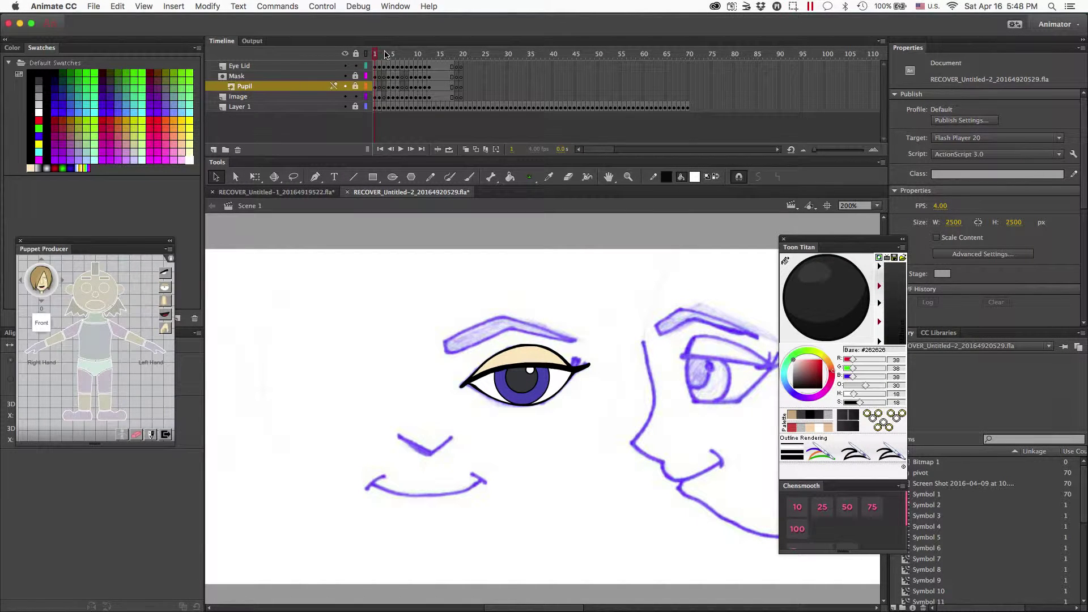
pyautogui.moveTo(375, 55)
pyautogui.mouseDown()
pyautogui.moveTo(426, 61)
pyautogui.moveTo(376, 61)
pyautogui.mouseUp()
# Step: Unlock the masked eye layers and copy frame 1 of the Eye Lid, Mask, Pupil and Image layers
pyautogui.hscroll(5, 516, 298)
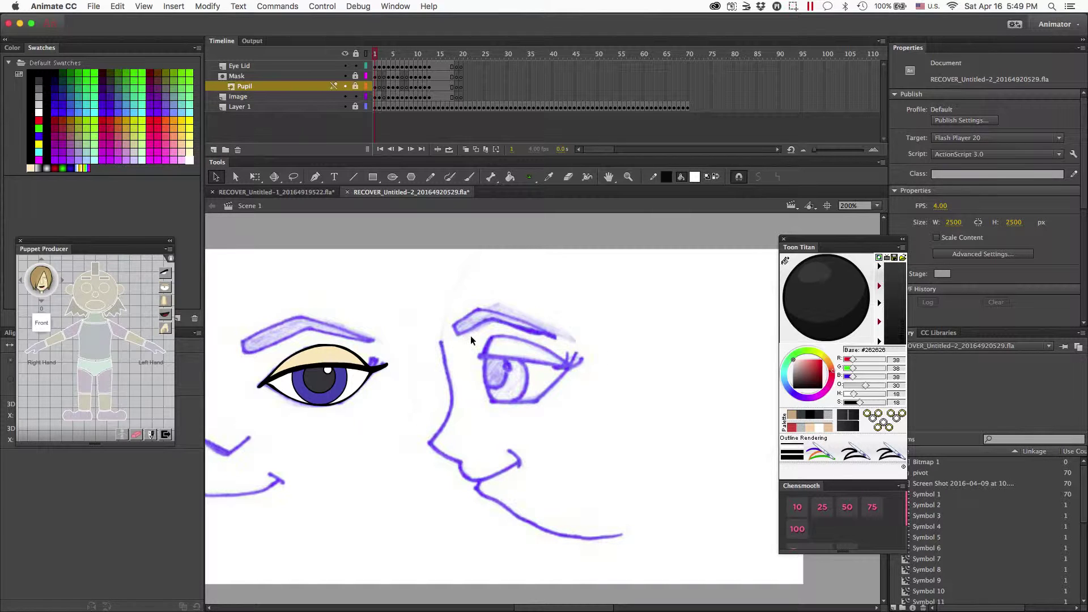
pyautogui.click(356, 76)
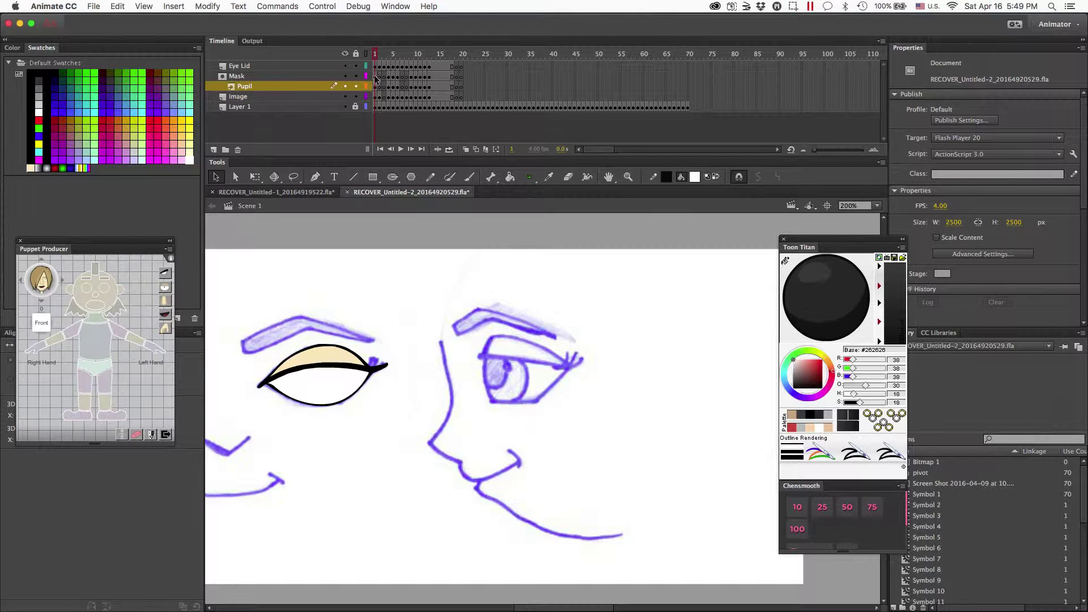
pyautogui.moveTo(376, 65); pyautogui.dragTo(375, 96)
pyautogui.rightClick(376, 96)
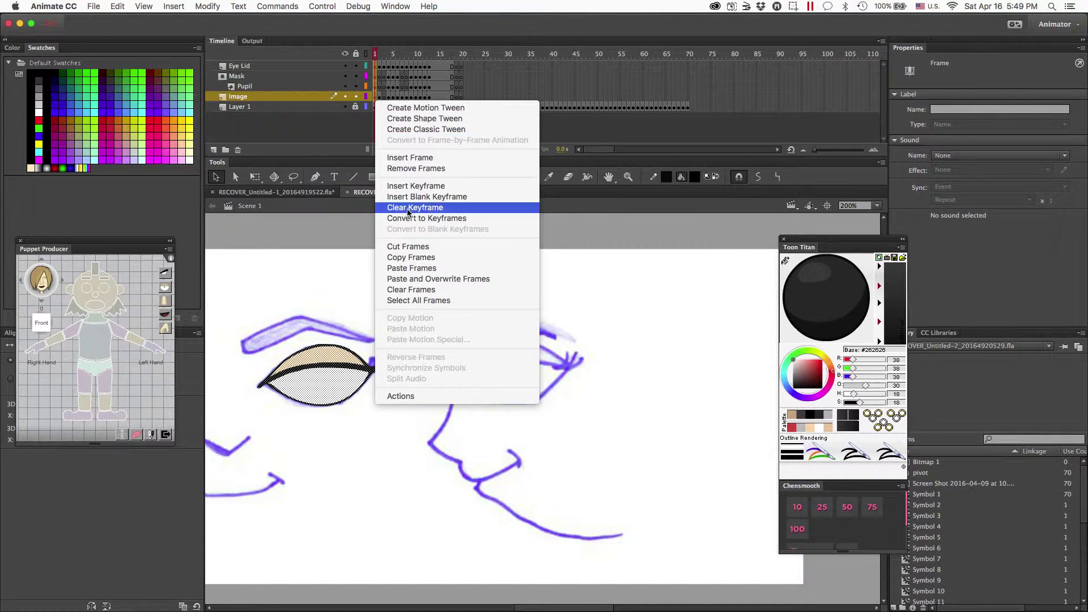
pyautogui.click(411, 257)
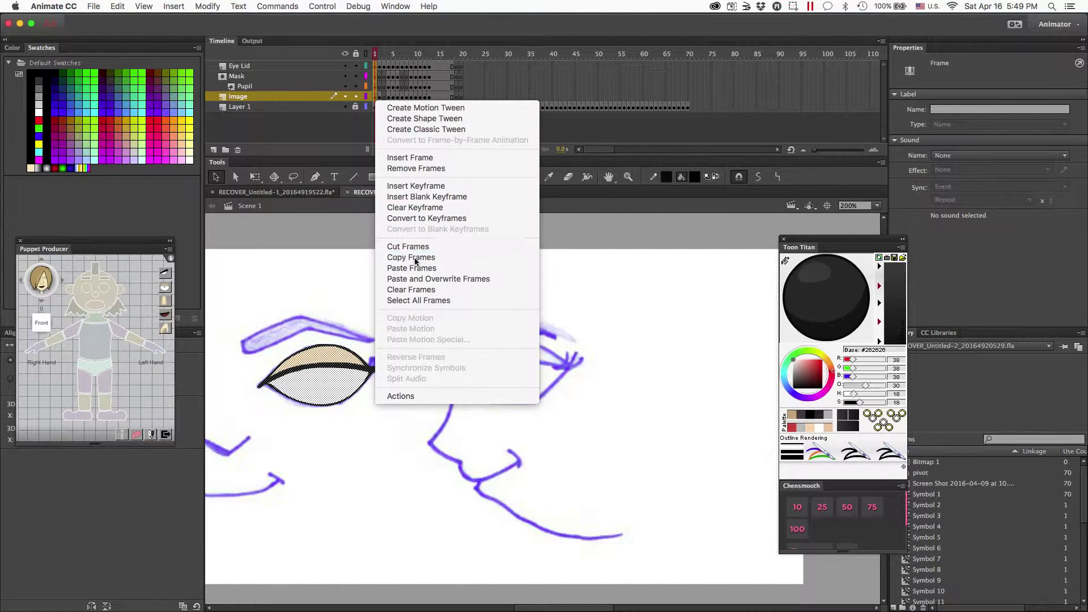
# Step: Paste and overwrite the copied eye frames onto frame 20 of the Eye Lid, Mask, Pupil and Image layers
pyautogui.click(462, 67)
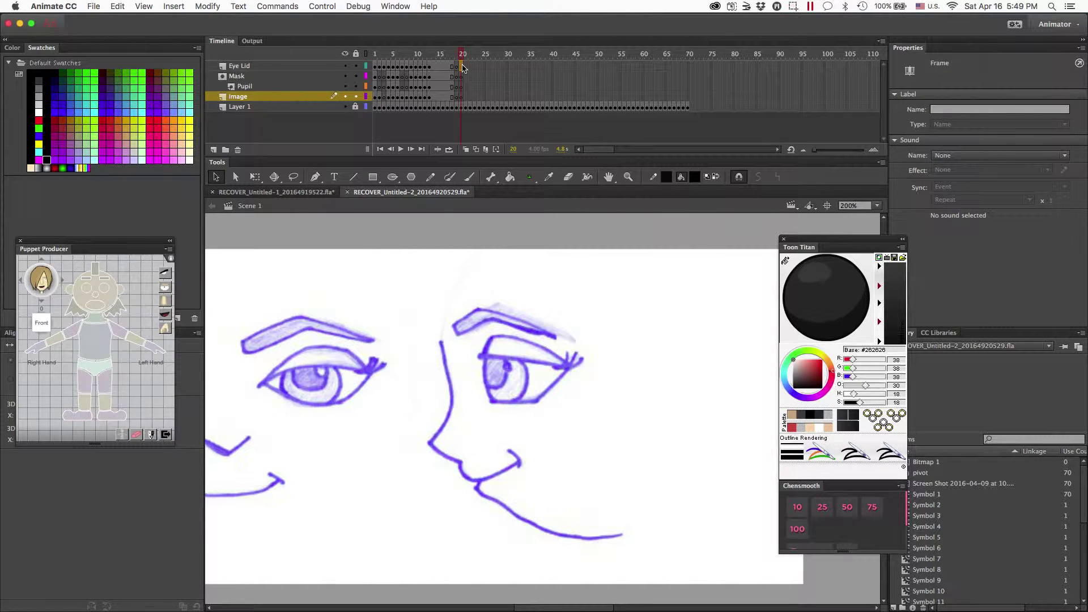
pyautogui.moveTo(463, 68); pyautogui.dragTo(463, 98)
pyautogui.rightClick(463, 99)
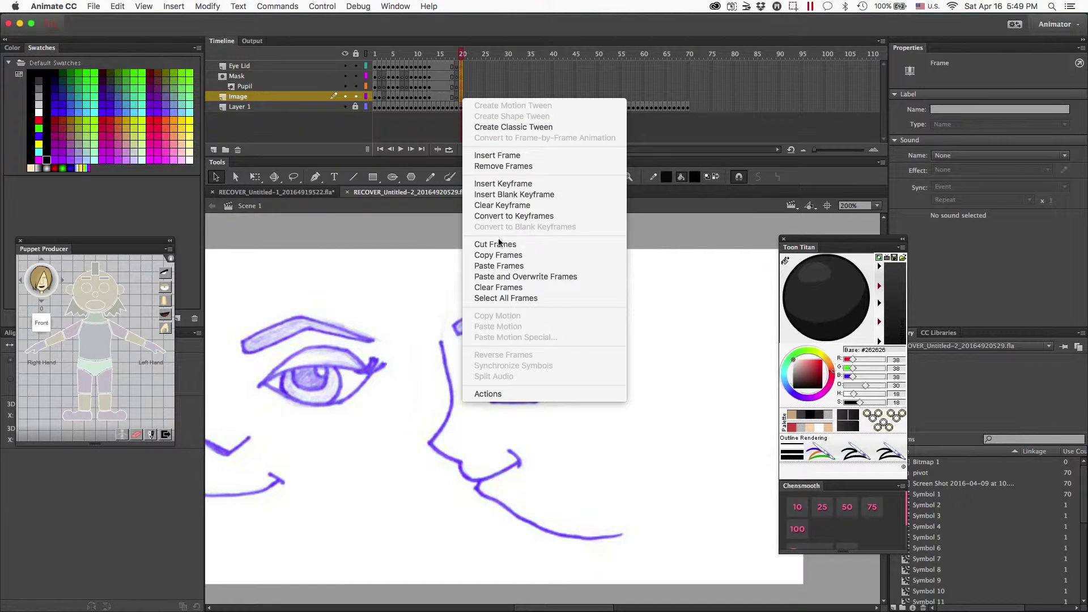
pyautogui.click(508, 277)
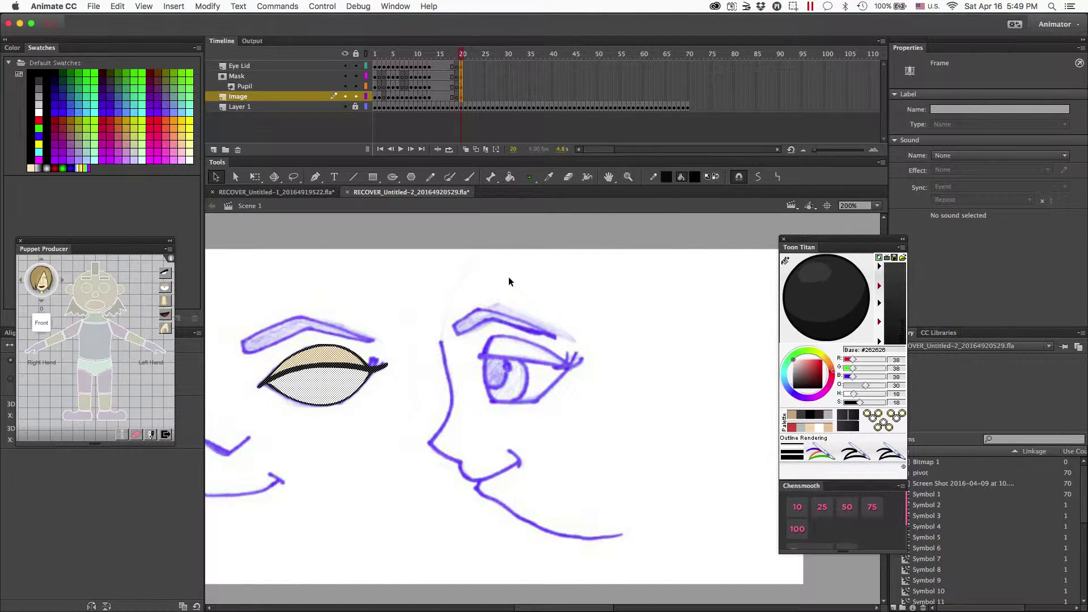
# Step: Nudge the pasted eye artwork to the right until its outer corner lines up with the profile sketch's eye
pyautogui.press('Right')
pyautogui.press('Right')
pyautogui.press('Right')
pyautogui.press('Right')
pyautogui.press('Right')
pyautogui.press('Right')
pyautogui.press('Right')
pyautogui.press('Right')
pyautogui.press('Right')
pyautogui.press('Right')
pyautogui.press('Right')
pyautogui.press('Right')
pyautogui.press('Right')
pyautogui.press('Right')
pyautogui.press('Right')
pyautogui.press('Right')
pyautogui.press('Right')
pyautogui.press('Right')
pyautogui.press('Right')
pyautogui.press('Right')
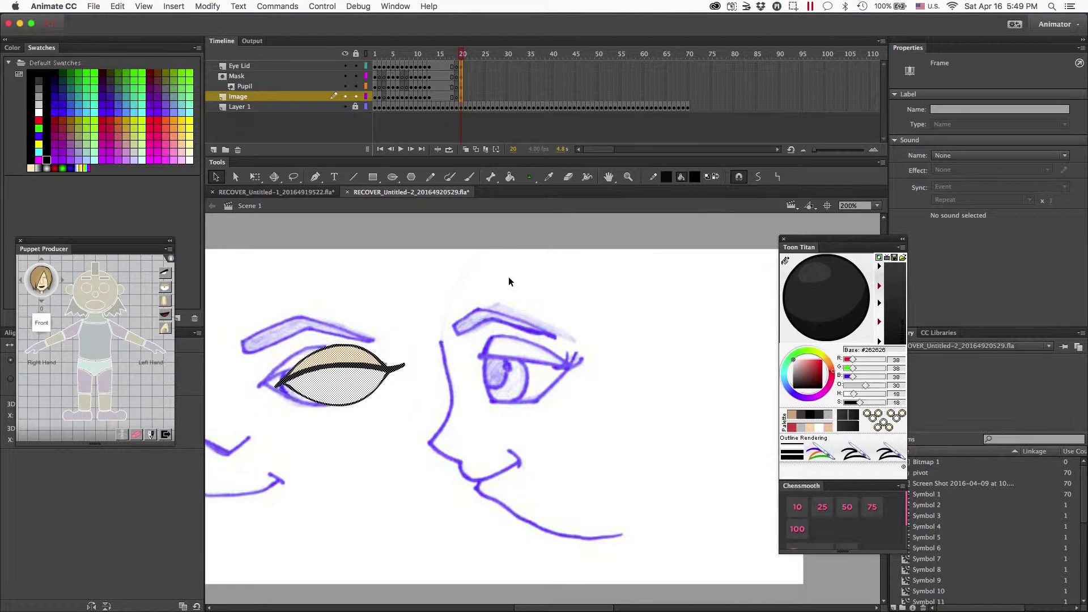
pyautogui.press('Right')
pyautogui.press('Right')
pyautogui.press('Right')
pyautogui.press('Right')
pyautogui.press('Right')
pyautogui.press('Right')
pyautogui.press('Right')
pyautogui.press('Right')
pyautogui.press('Right')
pyautogui.press('Right')
pyautogui.press('Right')
pyautogui.press('Right')
pyautogui.press('Right')
pyautogui.press('Right')
pyautogui.press('Right')
pyautogui.press('Right')
pyautogui.press('Right')
pyautogui.press('Right')
pyautogui.press('Right')
pyautogui.press('Right')
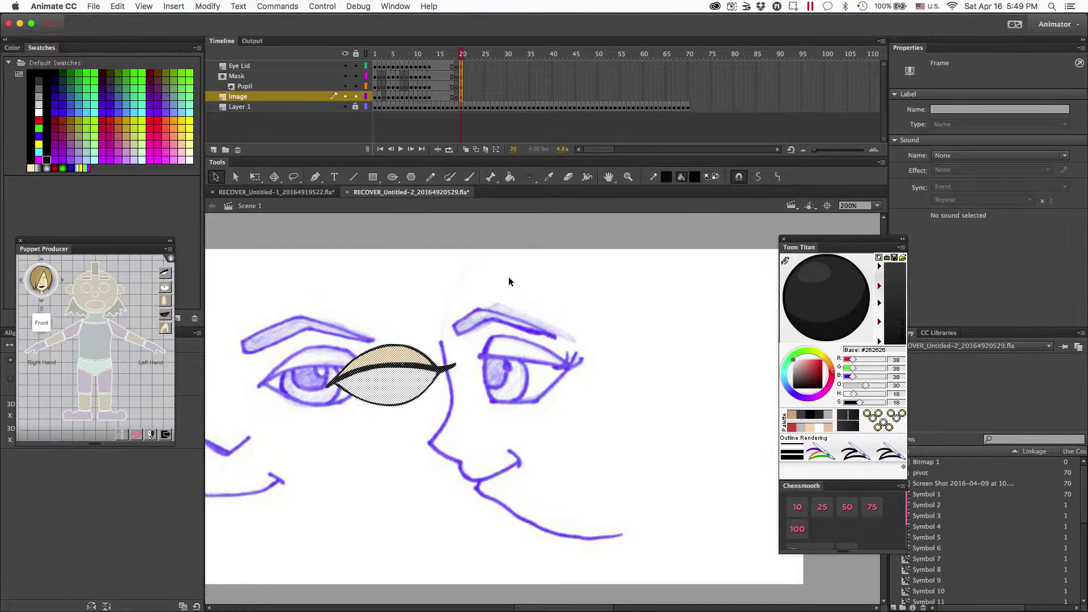
pyautogui.press('Right')
pyautogui.press('Right')
pyautogui.press('Right')
pyautogui.press('Right')
pyautogui.press('Right')
pyautogui.press('Right')
pyautogui.press('Right')
pyautogui.press('Right')
pyautogui.press('Right')
pyautogui.press('Right')
pyautogui.press('Right')
pyautogui.press('Right')
pyautogui.press('Right')
pyautogui.press('Right')
pyautogui.press('Right')
pyautogui.press('Right')
pyautogui.press('Right')
pyautogui.press('Right')
pyautogui.press('Right')
pyautogui.press('Right')
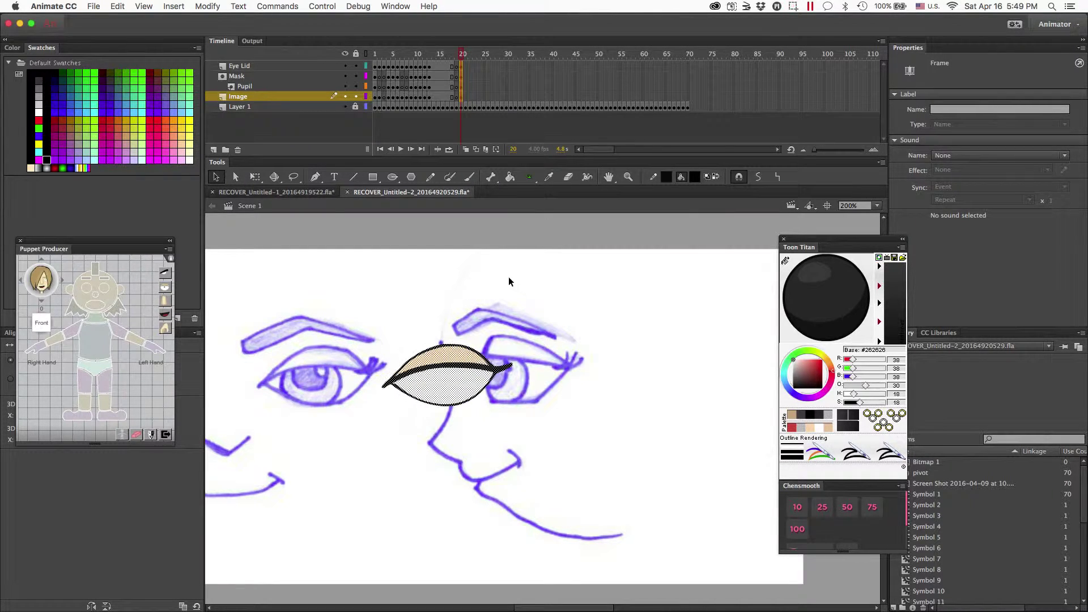
pyautogui.press('Right')
pyautogui.press('Right')
pyautogui.press('Right')
pyautogui.press('Right')
pyautogui.press('Right')
pyautogui.press('Right')
pyautogui.press('Right')
pyautogui.press('Right')
pyautogui.press('Right')
pyautogui.press('Right')
pyautogui.press('Right')
pyautogui.press('Right')
pyautogui.press('Right')
pyautogui.press('Right')
pyautogui.press('Right')
pyautogui.press('Right')
pyautogui.press('Right')
pyautogui.press('Right')
pyautogui.press('Right')
pyautogui.press('Right')
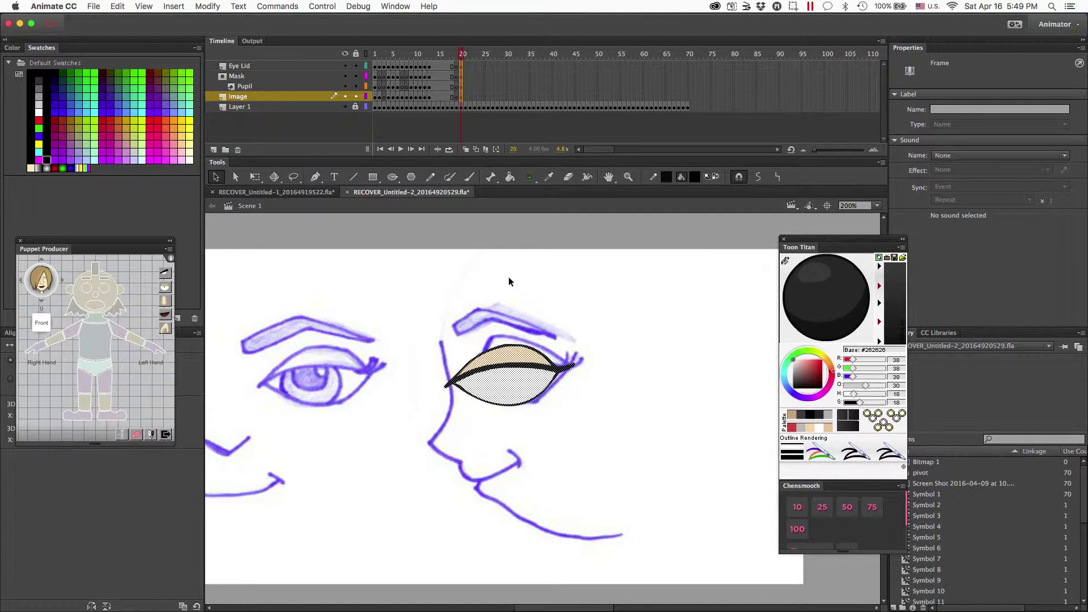
pyautogui.press('Left')
pyautogui.press('Left')
pyautogui.press('Left')
pyautogui.press('Left')
pyautogui.press('Left')
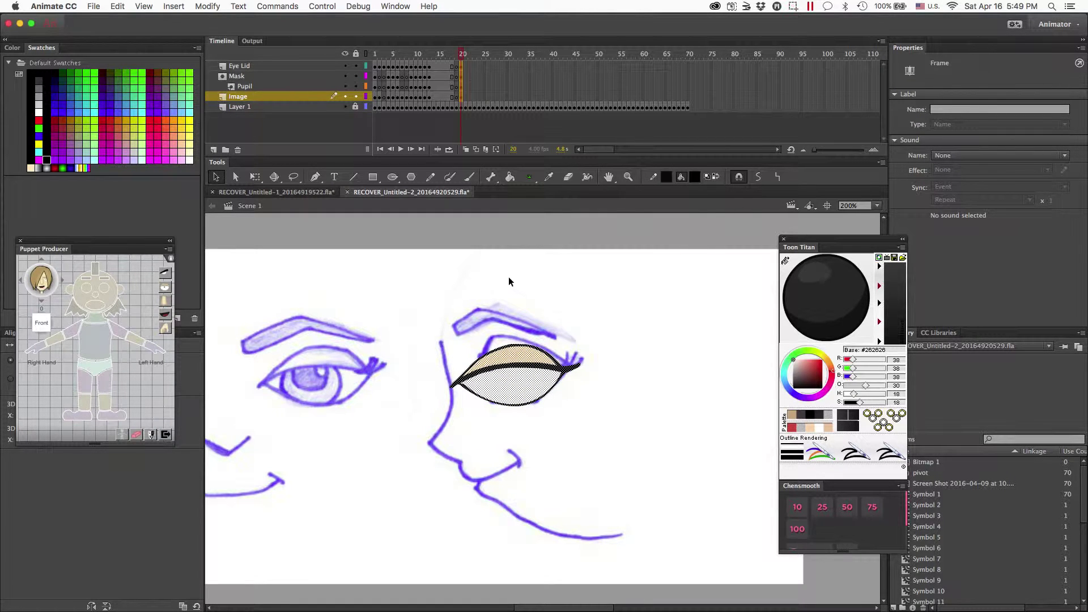
pyautogui.press('Left')
pyautogui.press('Right')
pyautogui.press('Right')
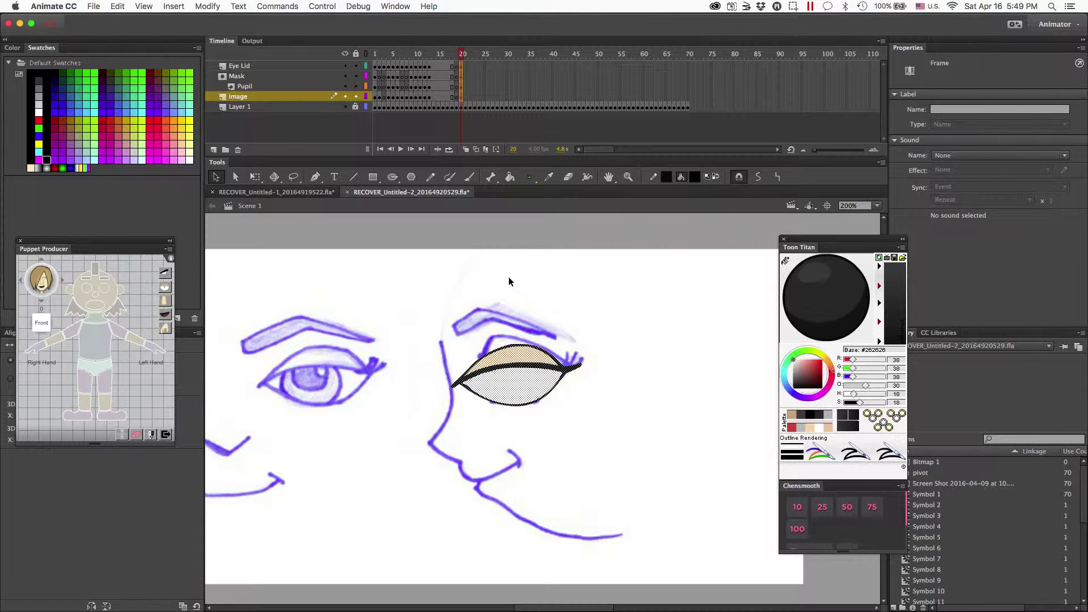
# Step: Show the four eye layers as outlines and place a vertical ruler guide at the profile eye's front edge
pyautogui.click(462, 76)
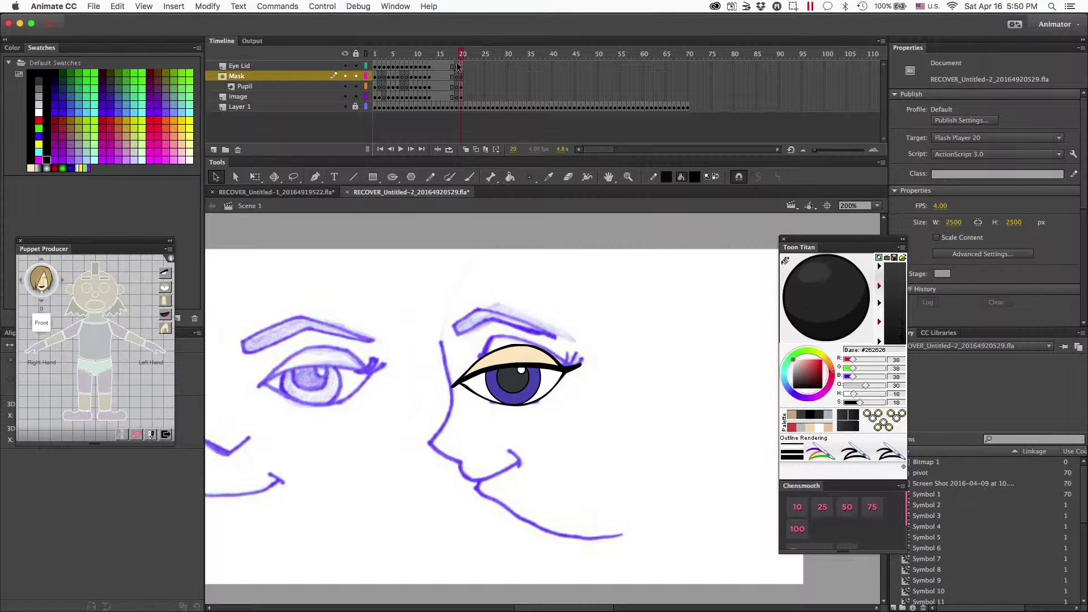
pyautogui.moveTo(366, 65); pyautogui.dragTo(367, 96)
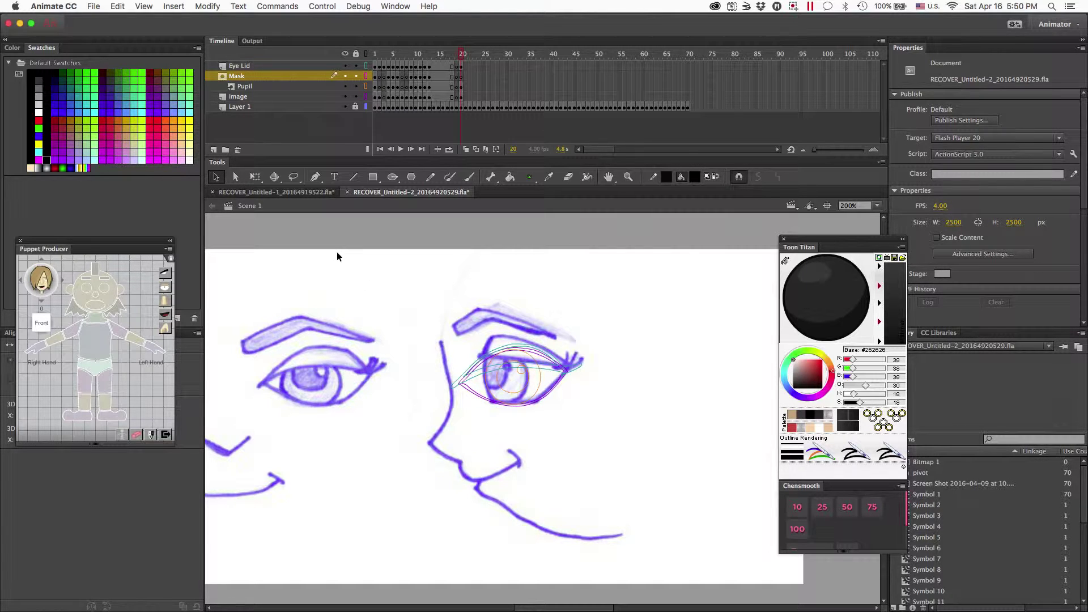
pyautogui.click(144, 7)
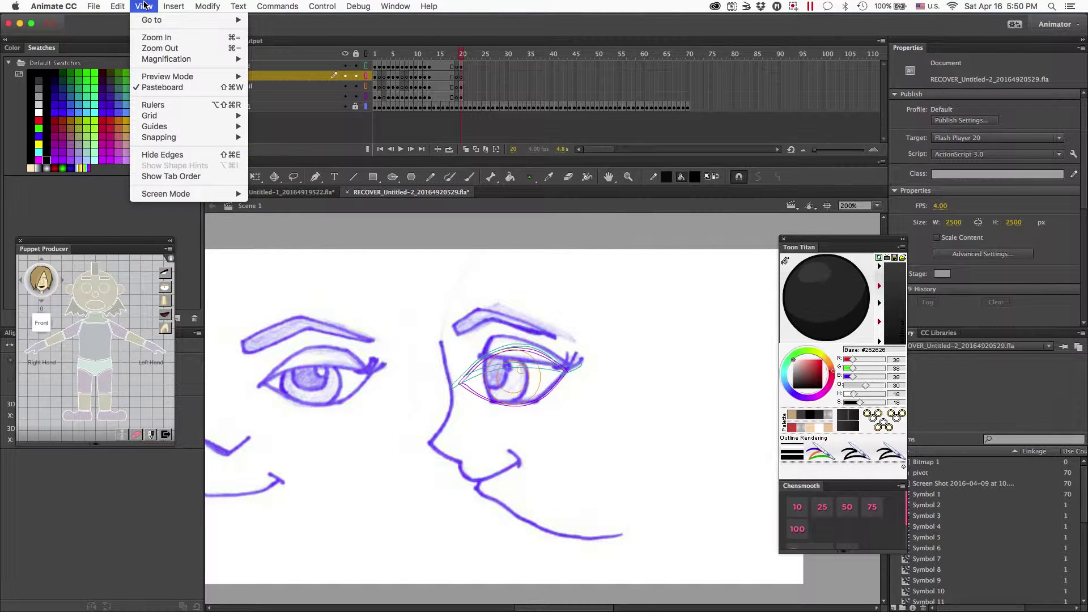
pyautogui.click(153, 105)
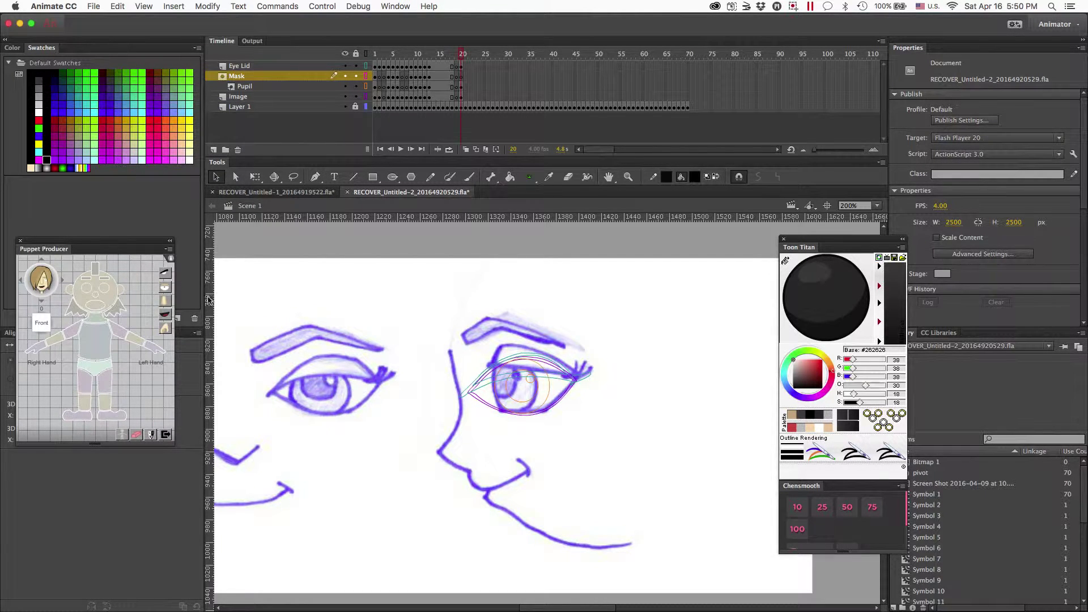
pyautogui.moveTo(210, 299); pyautogui.dragTo(494, 333)
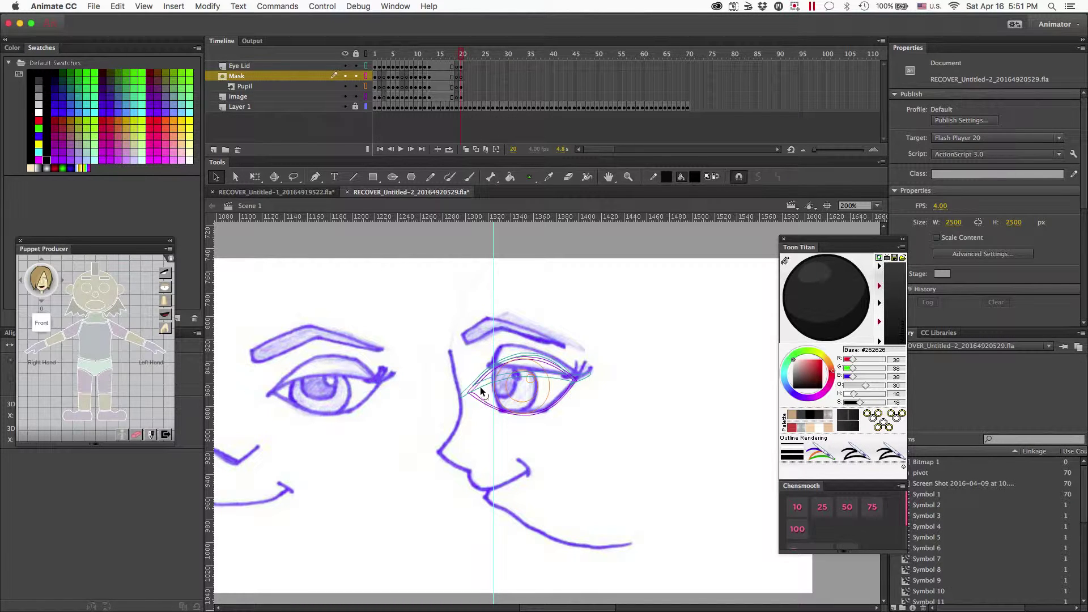
# Step: With the Pupil layer locked, erase the eye artwork left of the guide and return the four eye layers to filled display
pyautogui.click(356, 86)
pyautogui.press('e')
pyautogui.moveTo(498, 344)
pyautogui.mouseDown()
pyautogui.moveTo(489, 384)
pyautogui.moveTo(501, 422)
pyautogui.mouseUp()
pyautogui.moveTo(497, 340)
pyautogui.mouseDown()
pyautogui.moveTo(502, 421)
pyautogui.moveTo(483, 389)
pyautogui.moveTo(486, 361)
pyautogui.moveTo(488, 420)
pyautogui.moveTo(477, 358)
pyautogui.moveTo(453, 410)
pyautogui.mouseUp()
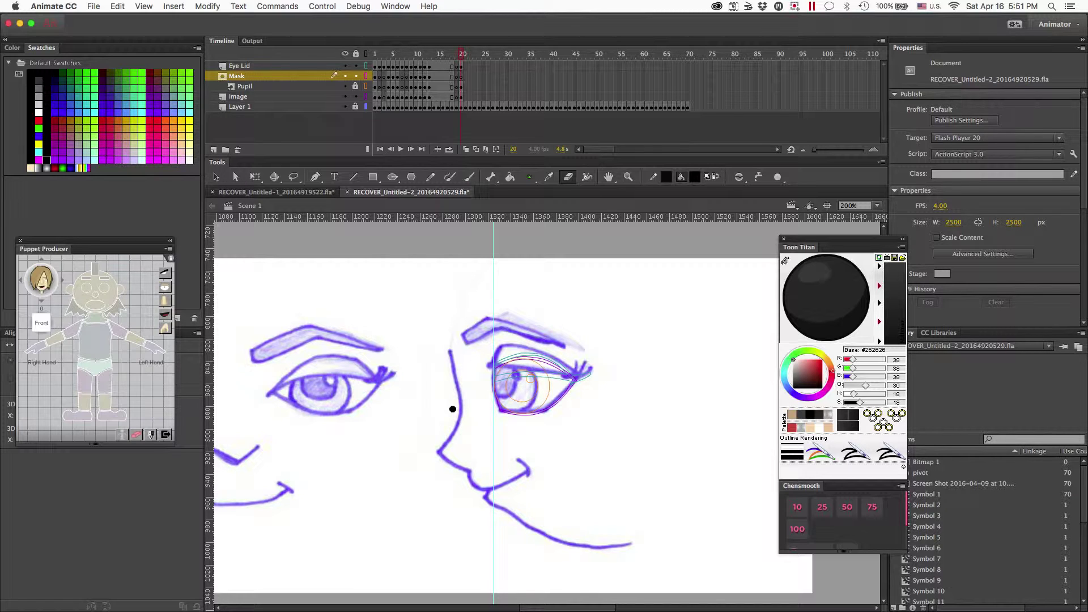
pyautogui.moveTo(367, 97); pyautogui.dragTo(366, 64)
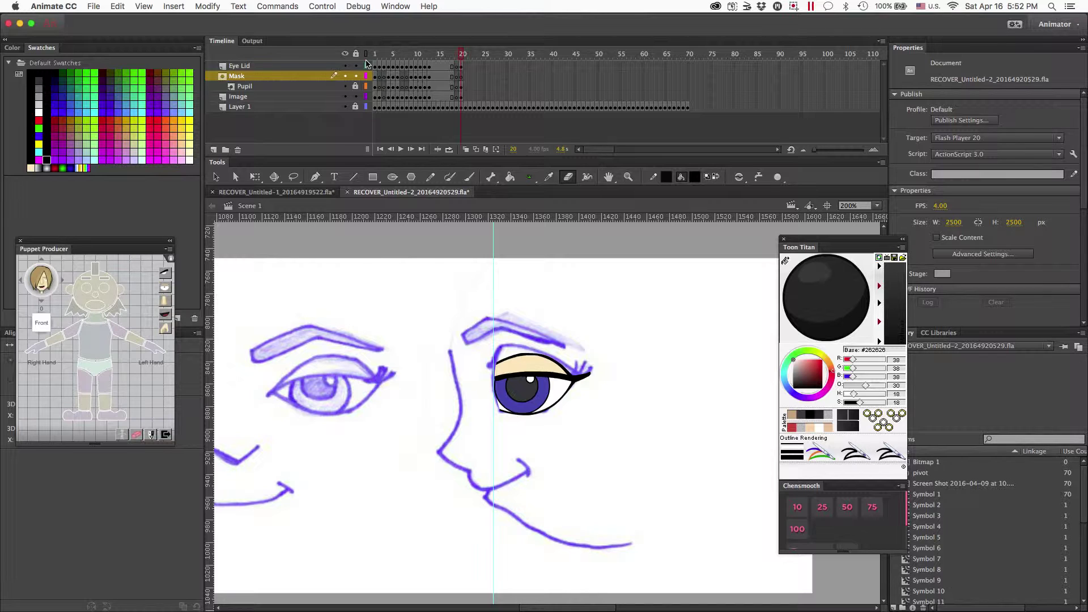
# Step: Unlock the Pupil layer and nudge its frame 20 artwork left and slightly up until the pupil is centred on the guide
pyautogui.click(356, 86)
pyautogui.click(462, 85)
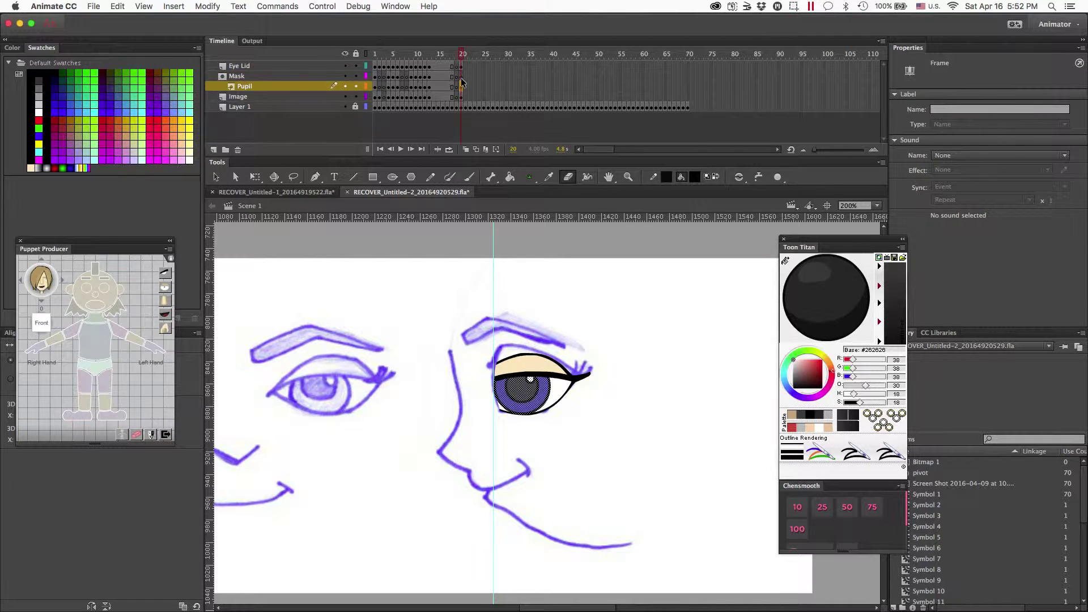
pyautogui.press('Left')
pyautogui.press('Left')
pyautogui.press('Left')
pyautogui.press('Left')
pyautogui.press('Left')
pyautogui.press('Left')
pyautogui.press('Left')
pyautogui.press('Left')
pyautogui.press('Left')
pyautogui.press('Left')
pyautogui.press('Left')
pyautogui.press('Left')
pyautogui.press('Left')
pyautogui.press('Left')
pyautogui.press('Left')
pyautogui.press('Up')
pyautogui.press('Up')
pyautogui.press('Up')
pyautogui.press('Up')
pyautogui.press('Up')
pyautogui.press('Left')
pyautogui.press('Left')
pyautogui.press('Left')
pyautogui.press('Left')
pyautogui.press('Left')
pyautogui.press('Left')
pyautogui.press('Left')
pyautogui.press('Left')
pyautogui.press('Left')
pyautogui.press('Left')
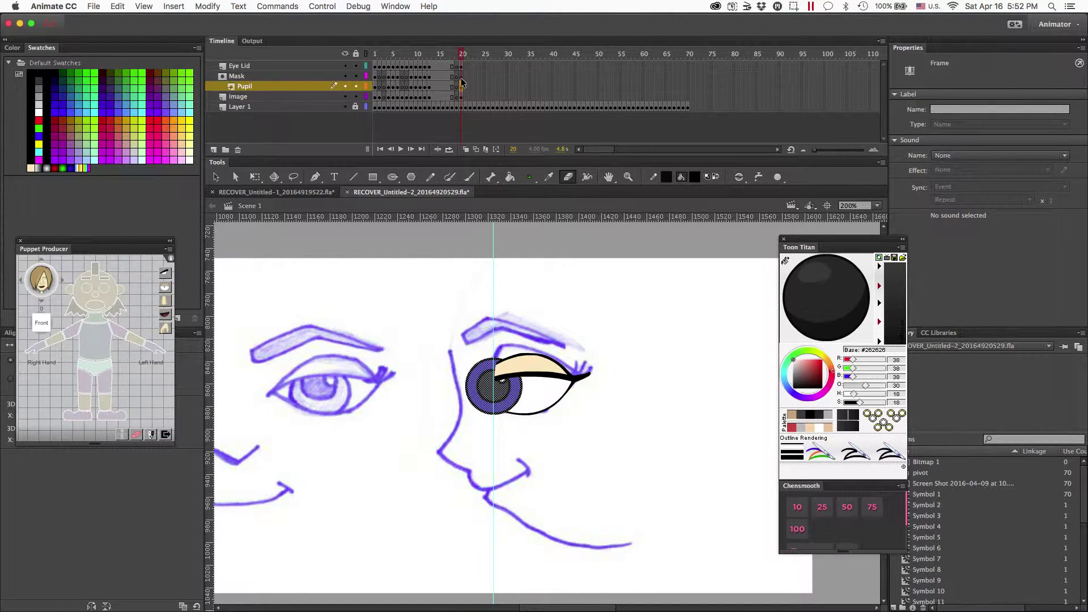
pyautogui.hotkey('shift', 'Right')
pyautogui.hotkey('shift', 'Right')
pyautogui.hotkey('shift', 'Right')
pyautogui.hotkey('shift', 'Left')
pyautogui.hotkey('shift', 'Left')
pyautogui.hotkey('shift', 'Left')
pyautogui.click(366, 66)
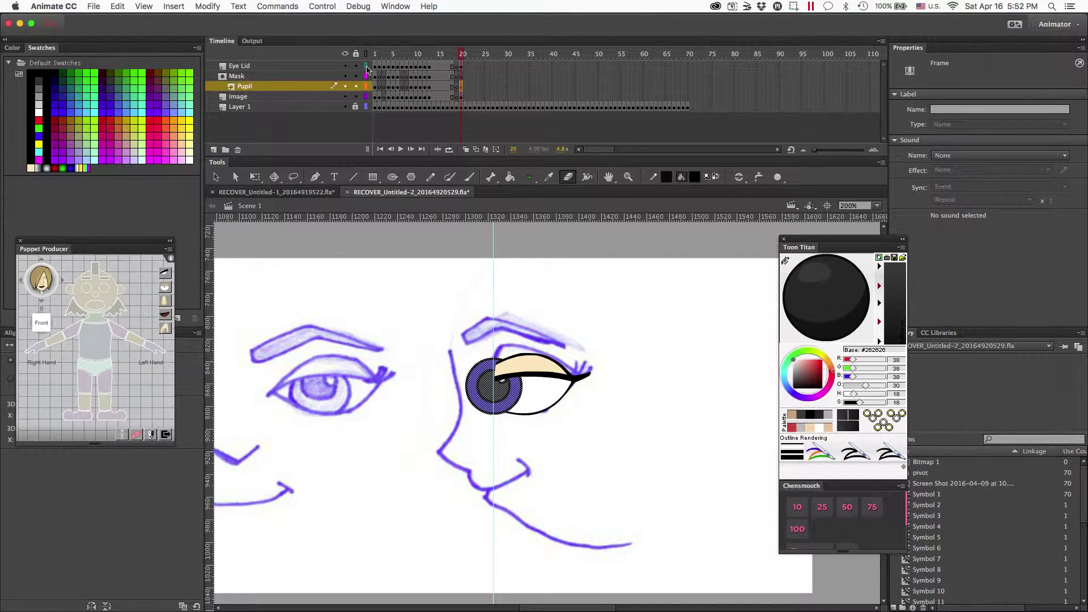